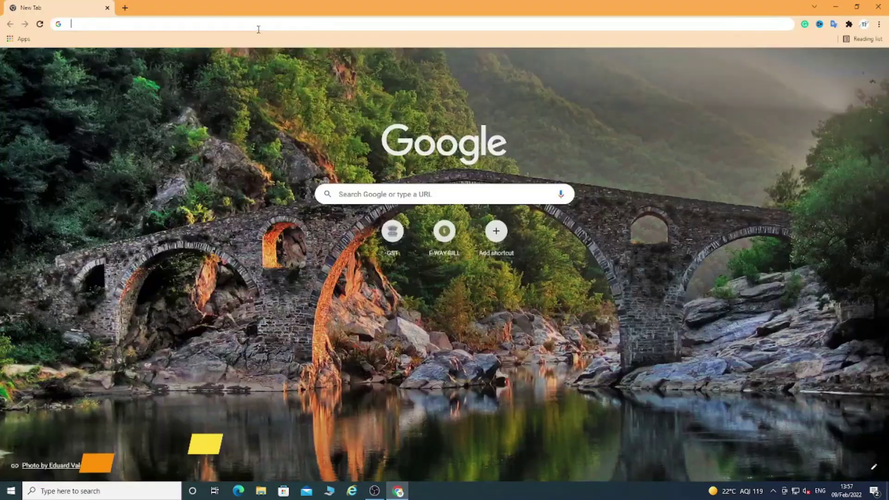
Open the website cctvdesk.com.
click(258, 29)
text(cctvdesk.com)
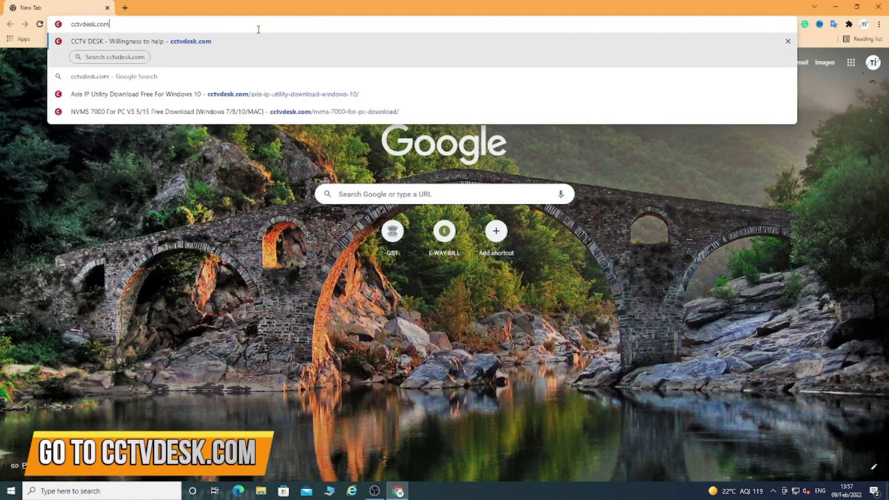
key(Return)
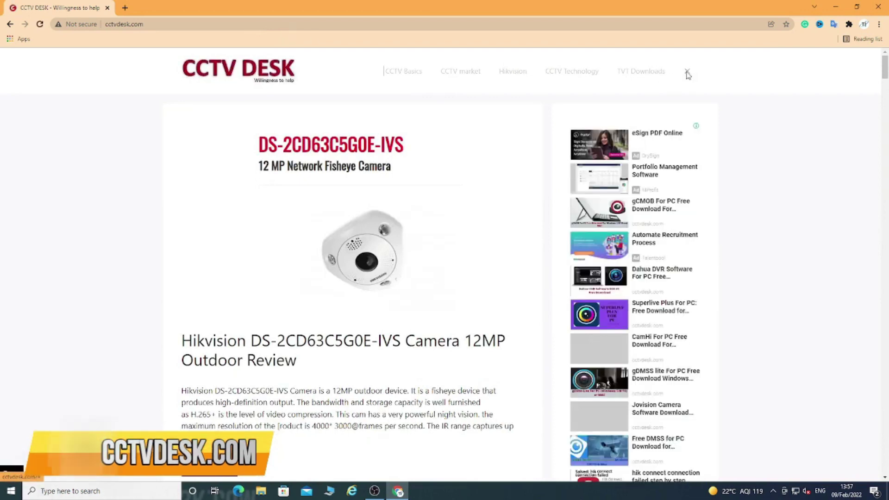
Search the CCTV DESK site for "ipolis".
click(687, 72)
click(525, 79)
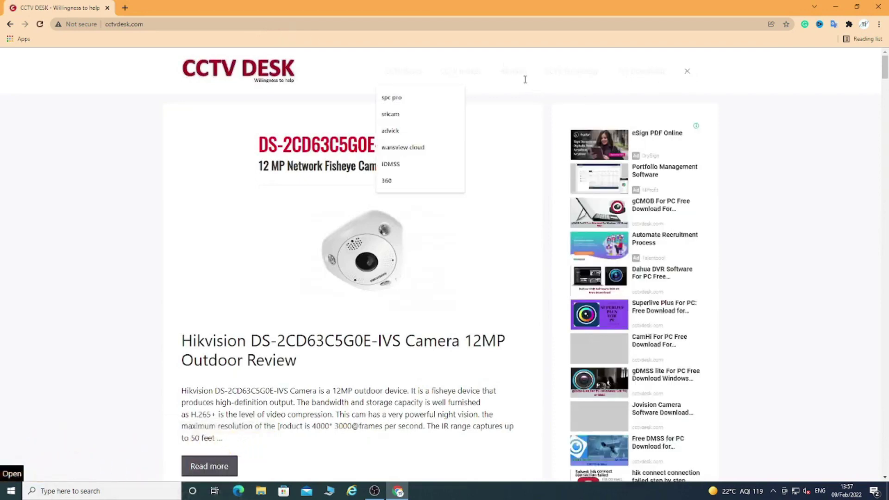
text(ip)
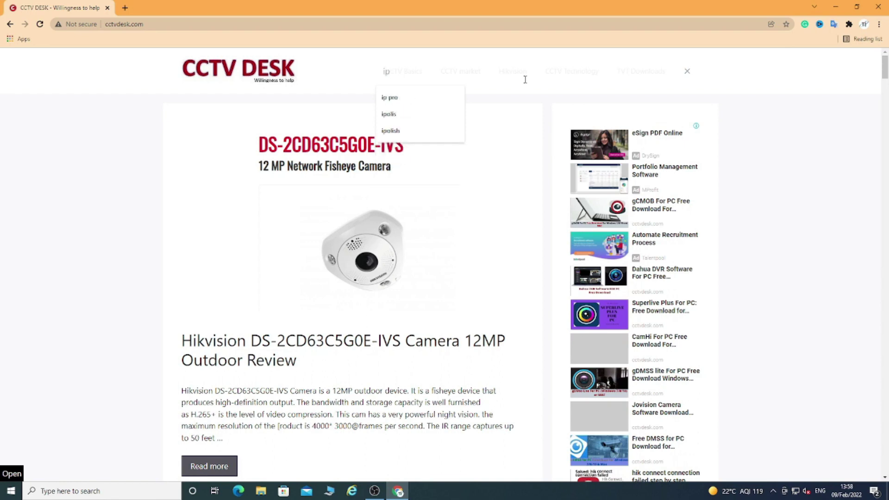
key(Down)
key(Down)
key(Return)
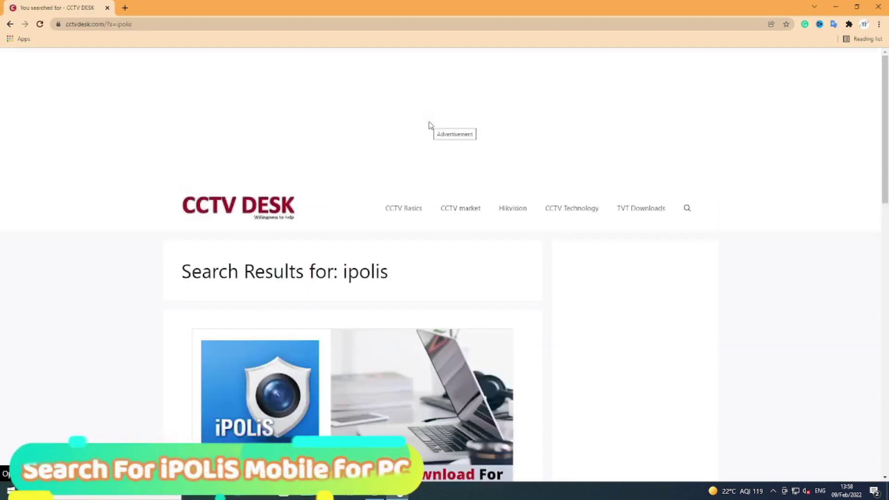
Open the article on iPOLiS mobile for PC from the search results and go to its Windows download page.
drag(884, 88, 884, 178)
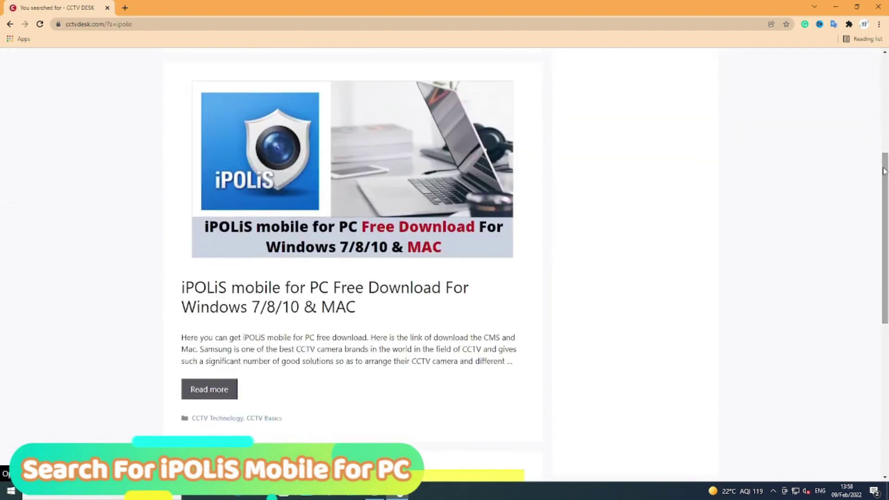
click(257, 303)
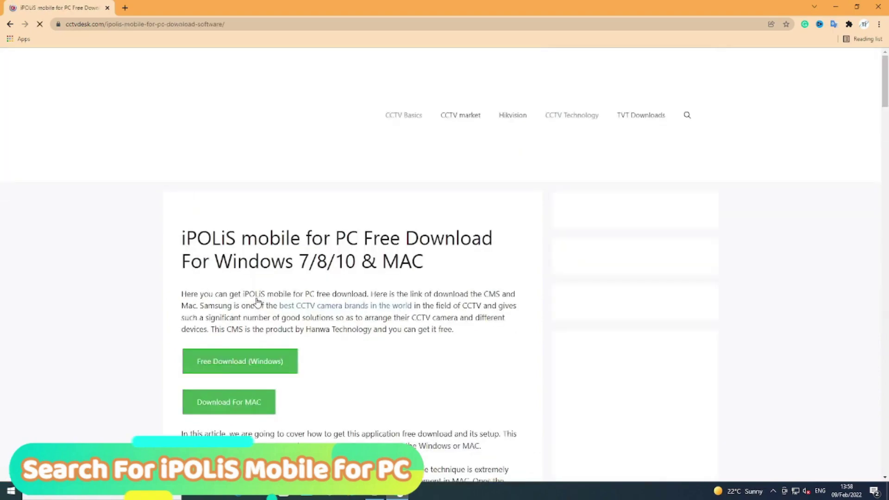
click(885, 97)
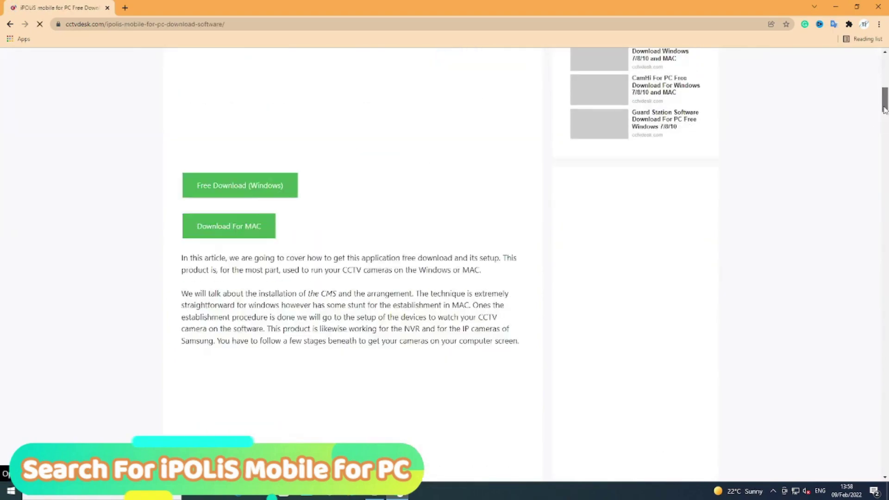
scroll(885, 104, up, 4)
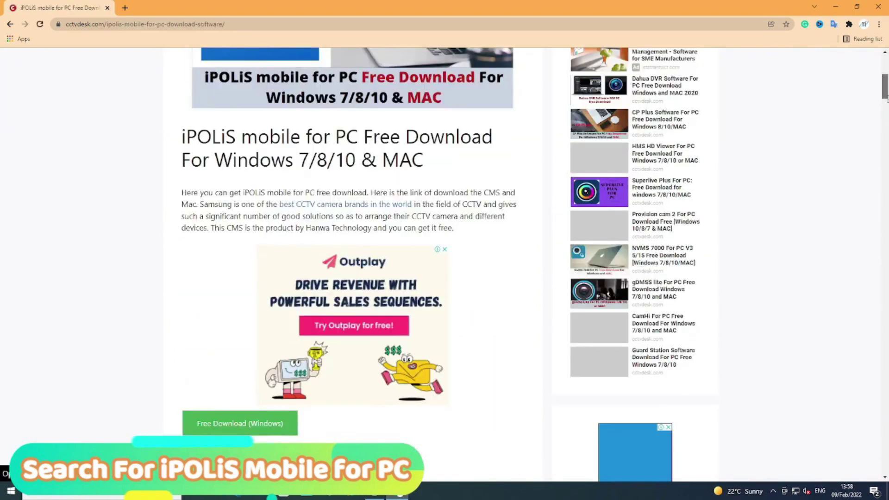
scroll(407, 236, down, 4)
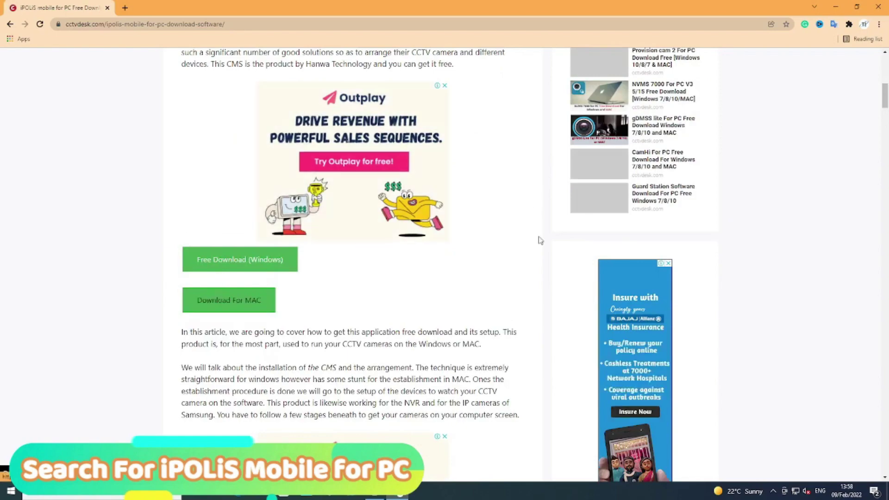
scroll(885, 119, down, 2)
drag(885, 119, 886, 80)
click(206, 253)
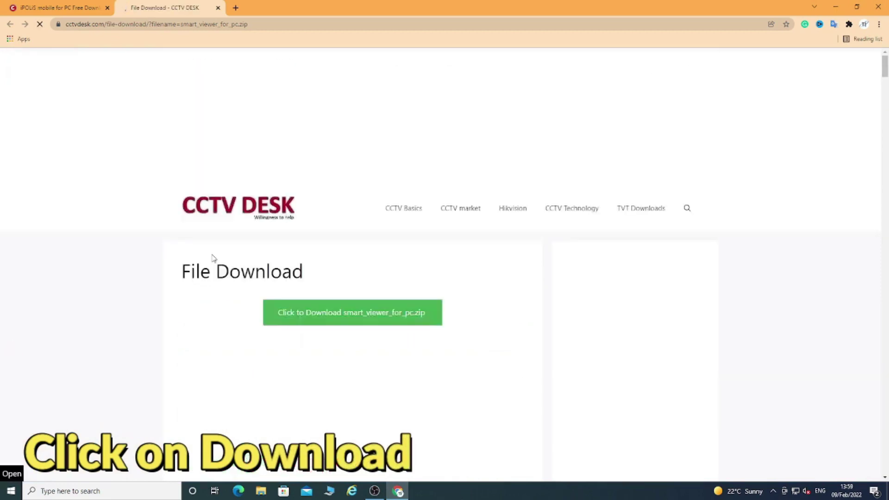
Download smart_viewer_for_pc.zip and save it in the Downloads folder.
click(323, 322)
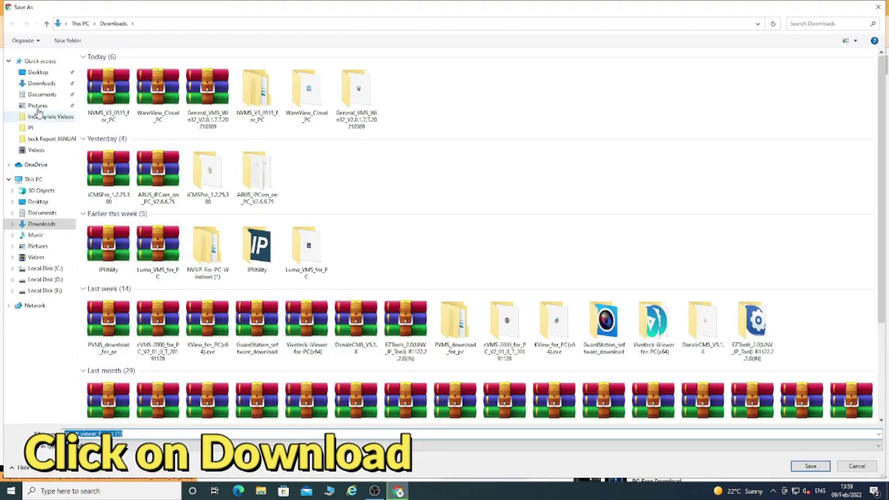
click(42, 83)
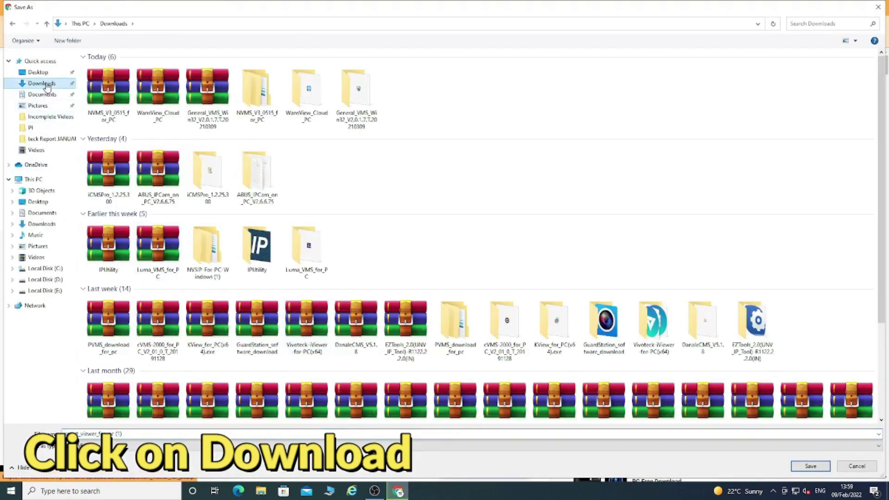
click(801, 470)
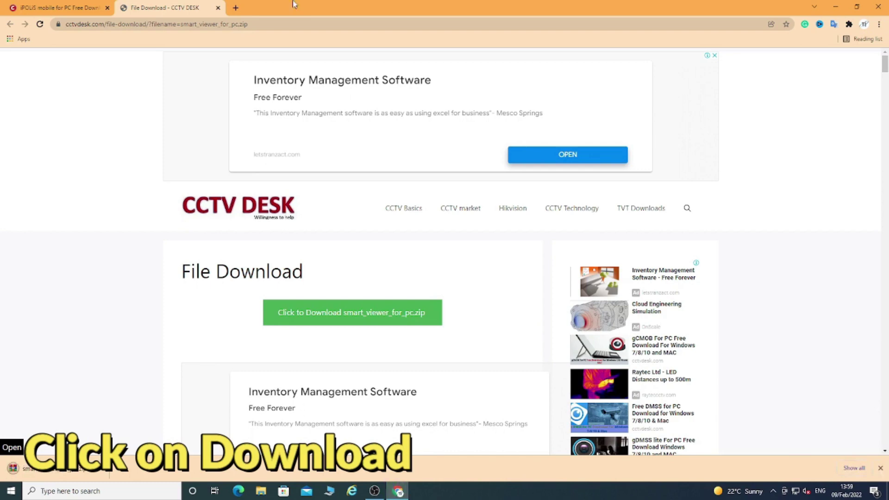
Show the downloaded zip in its folder and extract it to a folder named "smart_viewer_for_pc (1)".
click(98, 468)
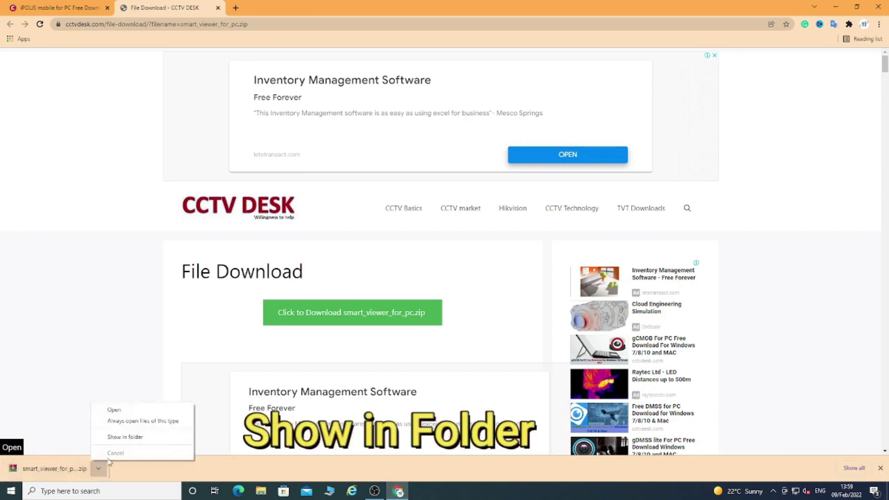
click(114, 444)
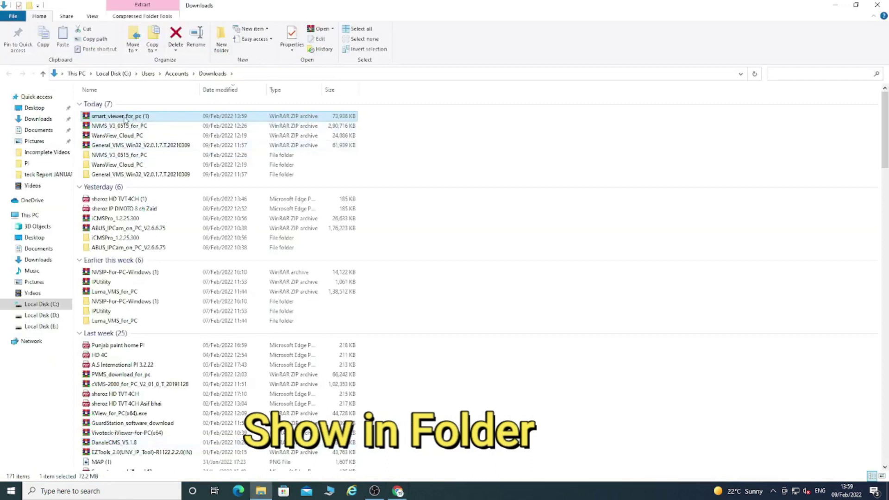
right_click(125, 119)
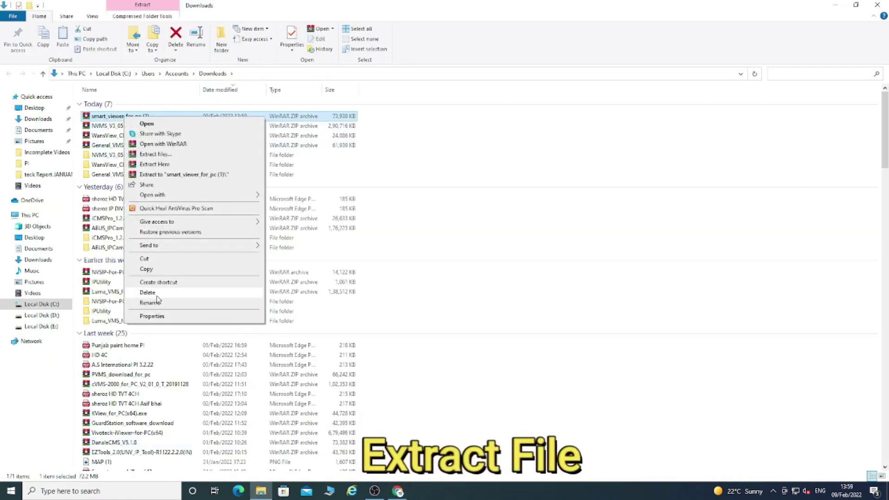
click(180, 175)
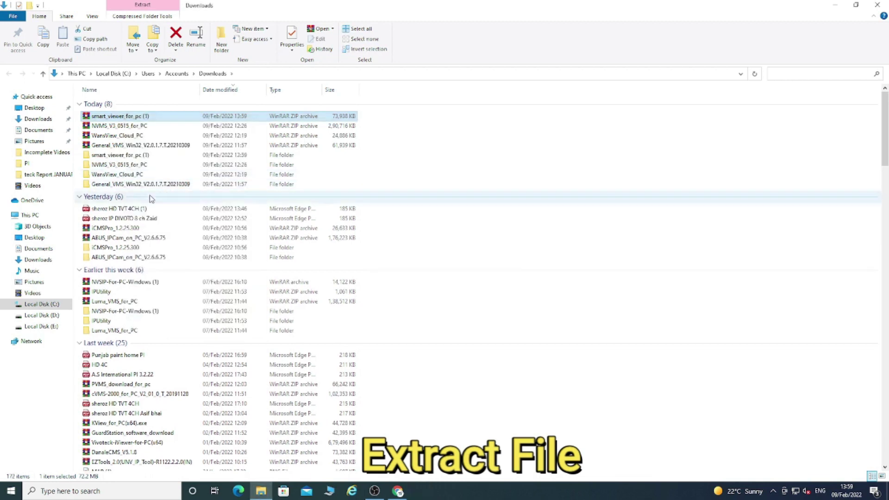
Open the extracted smart_viewer_for_pc (1) folder and launch the SmartViewer installer application.
double_click(128, 158)
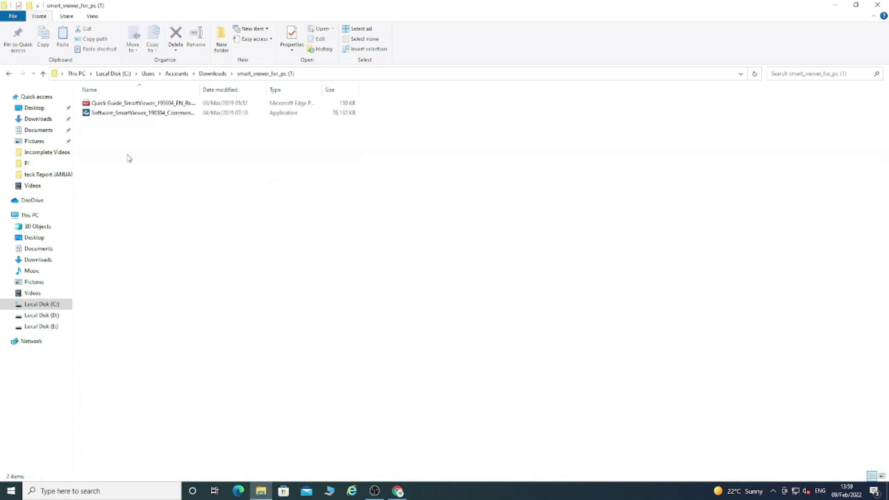
right_click(121, 116)
click(147, 133)
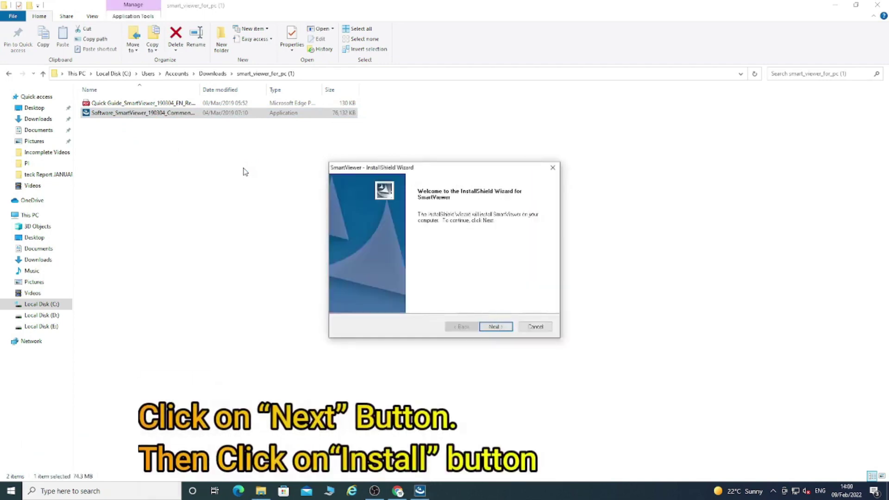
Install SmartViewer through the InstallShield Wizard and finish the wizard.
click(491, 328)
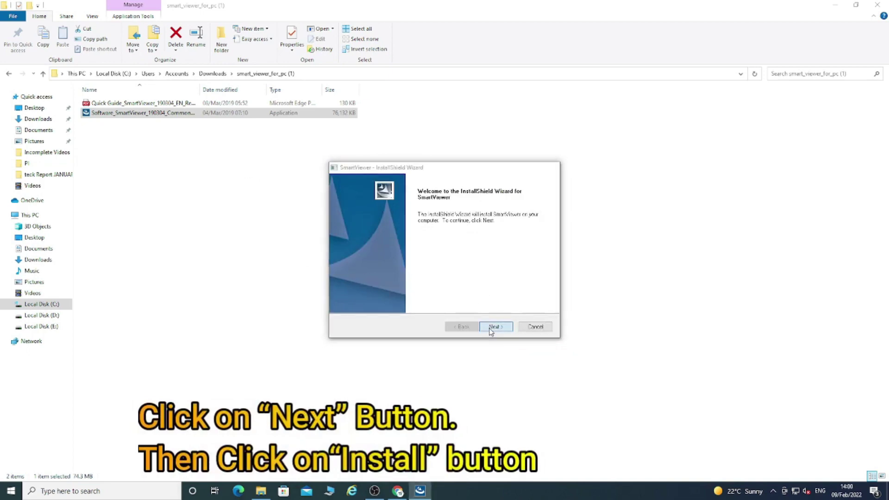
click(494, 327)
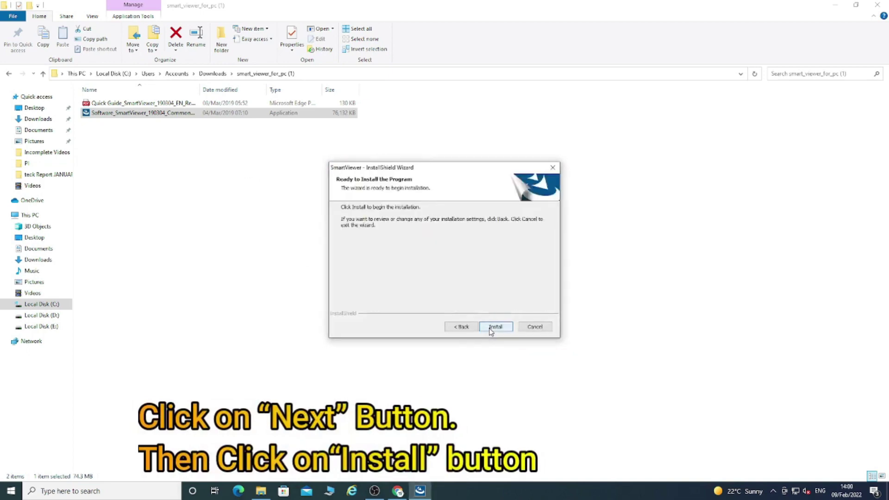
click(494, 327)
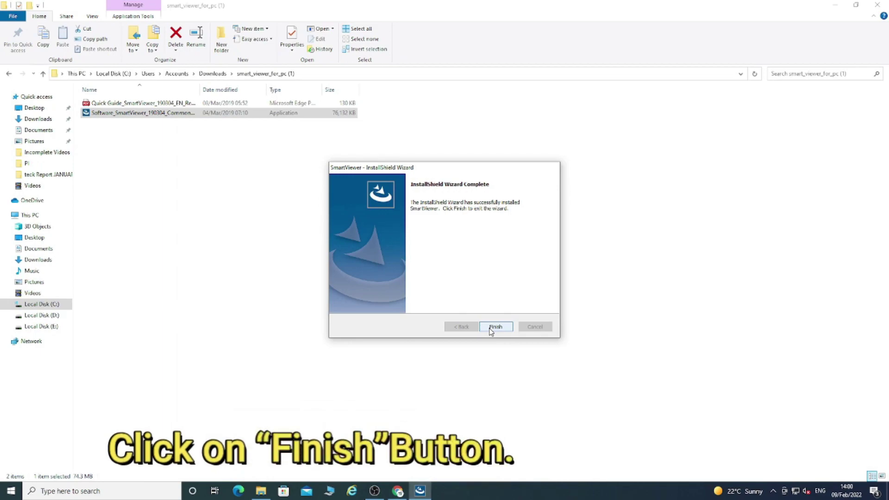
click(490, 327)
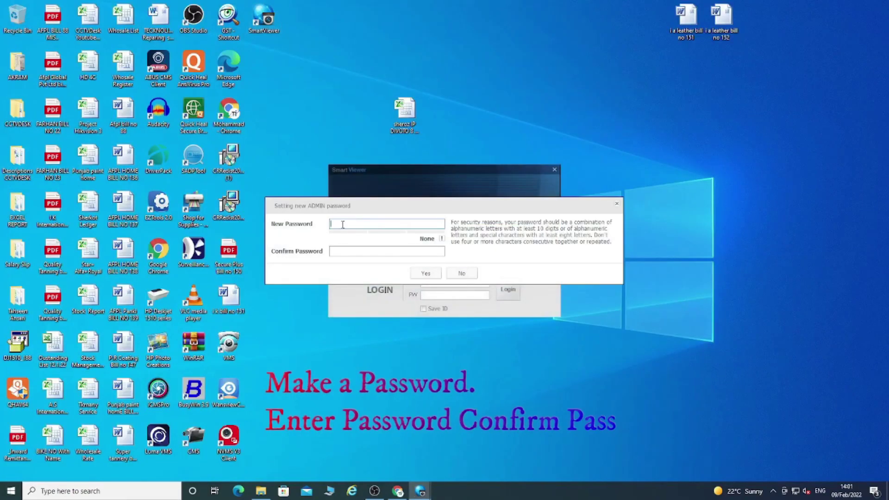
Set a new ADMIN password for Smart Viewer by entering and confirming the account password.
text(*)
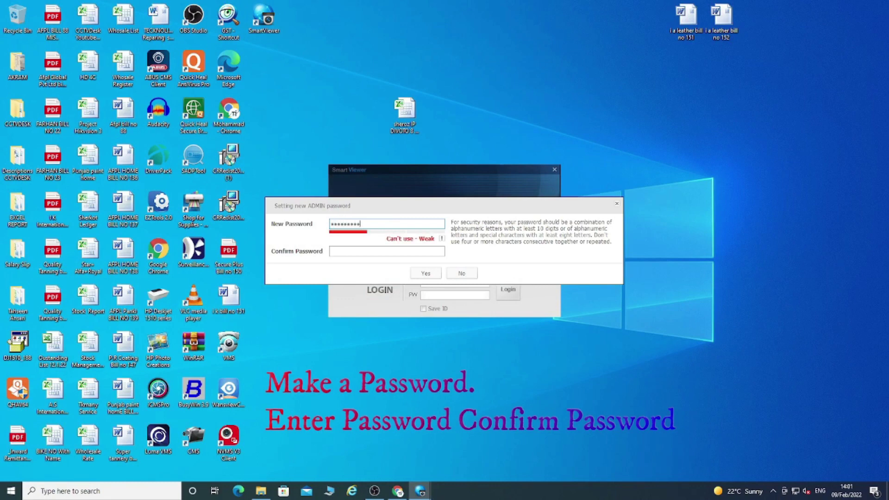
text(**)
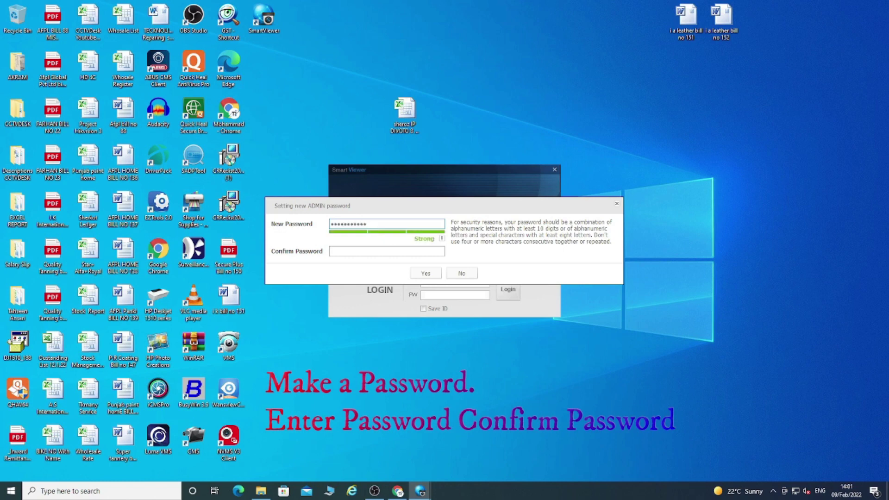
text(****)
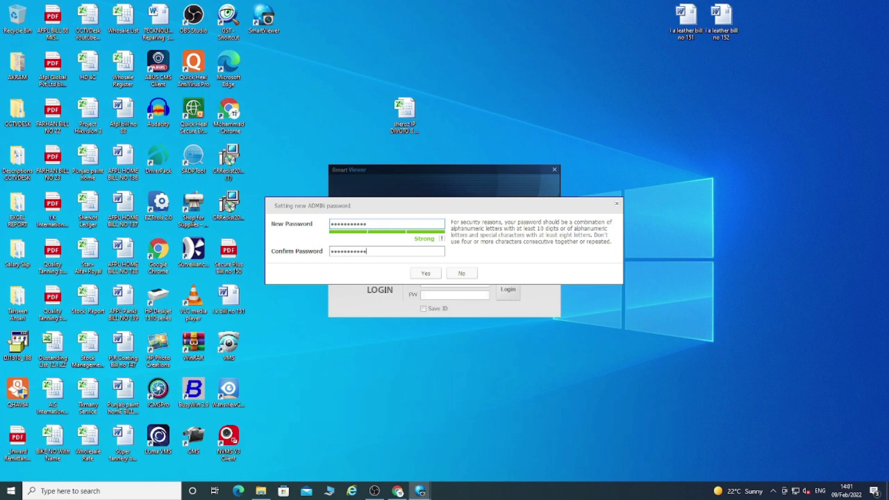
click(426, 276)
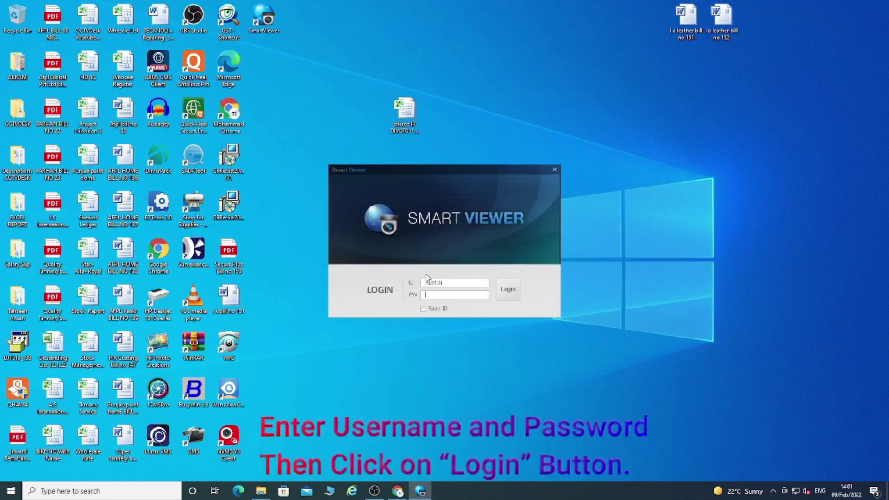
Log in to Smart Viewer as ADMIN with the account password.
click(430, 294)
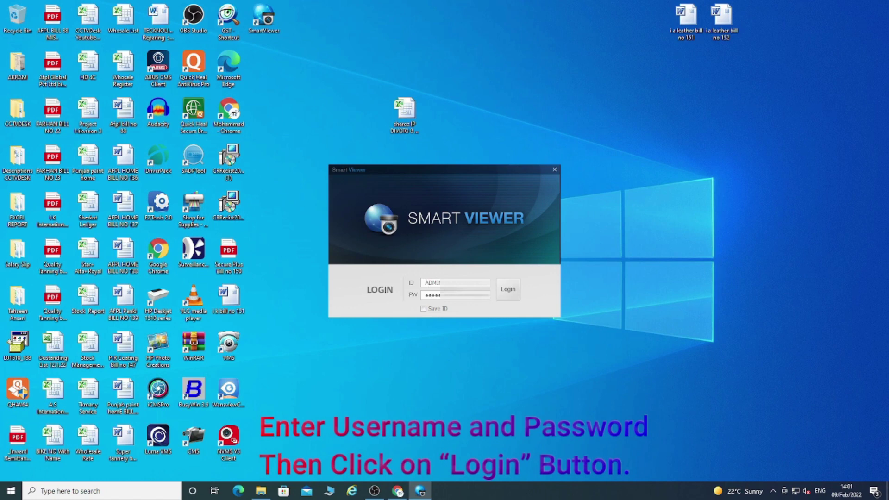
key(Return)
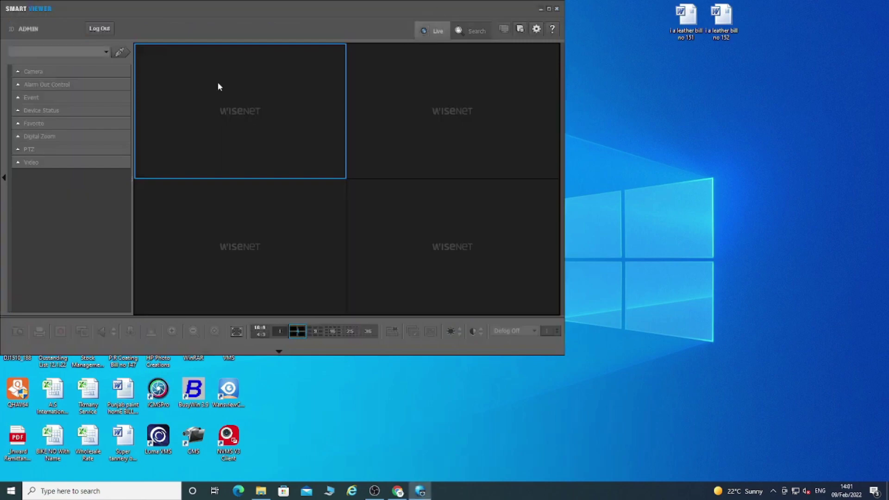
click(470, 32)
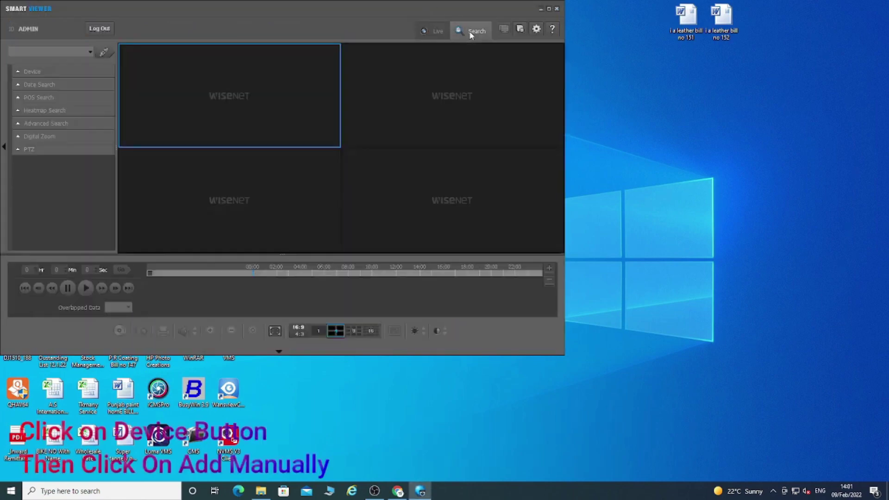
click(429, 33)
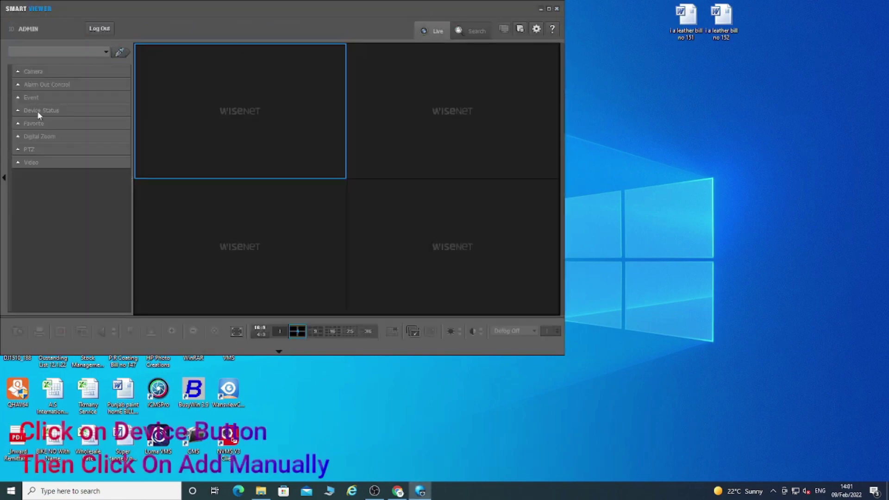
Maximize the Smart Viewer window and open the device registration page of the setup.
click(549, 9)
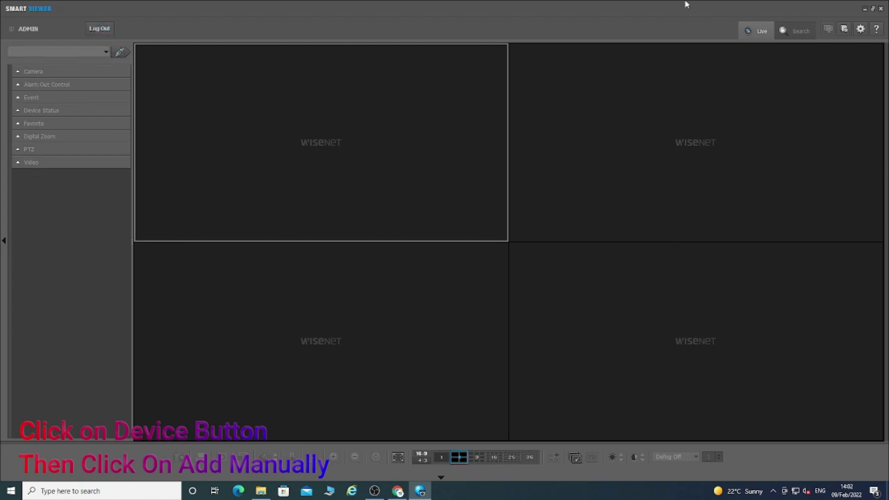
click(857, 31)
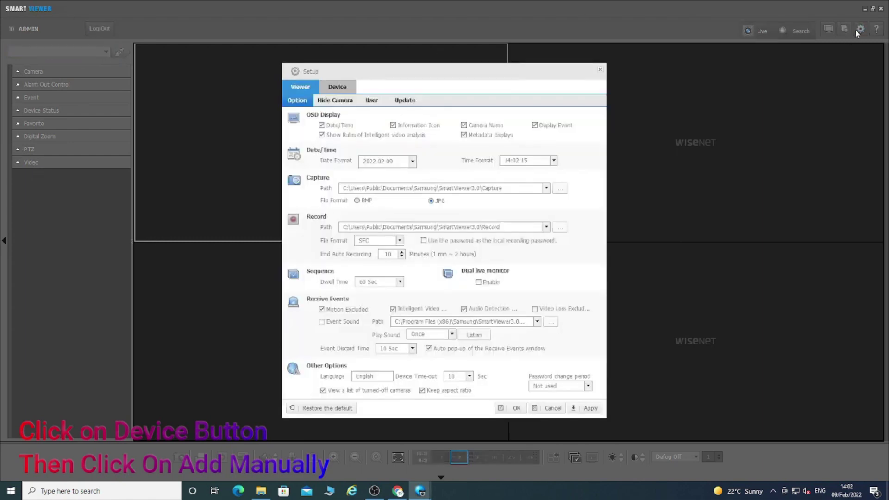
click(340, 87)
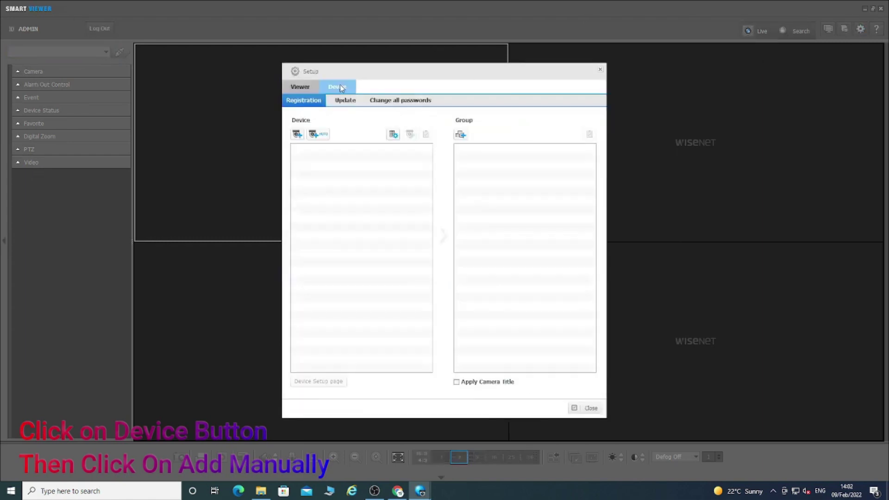
Fill in a manual device entry: model Samsung DVR, address type IP Address, IP 192.168.1.64, port 8000, ID admin and the device password.
click(298, 135)
click(458, 166)
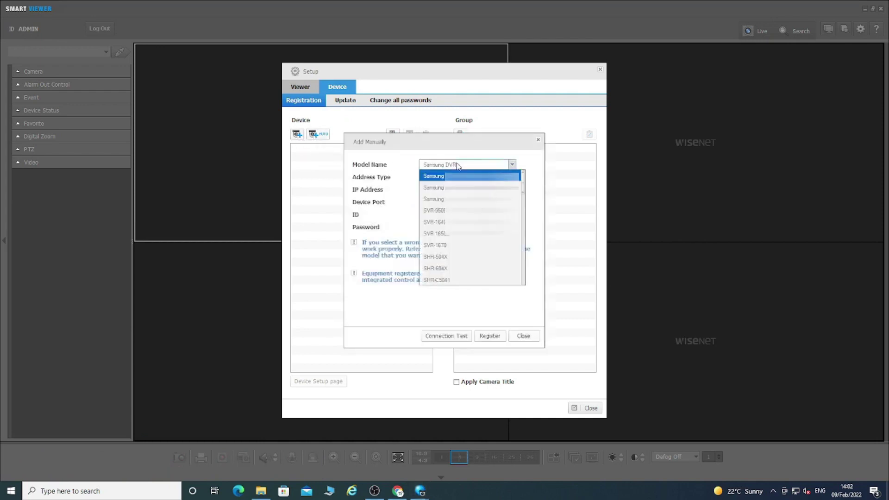
click(457, 165)
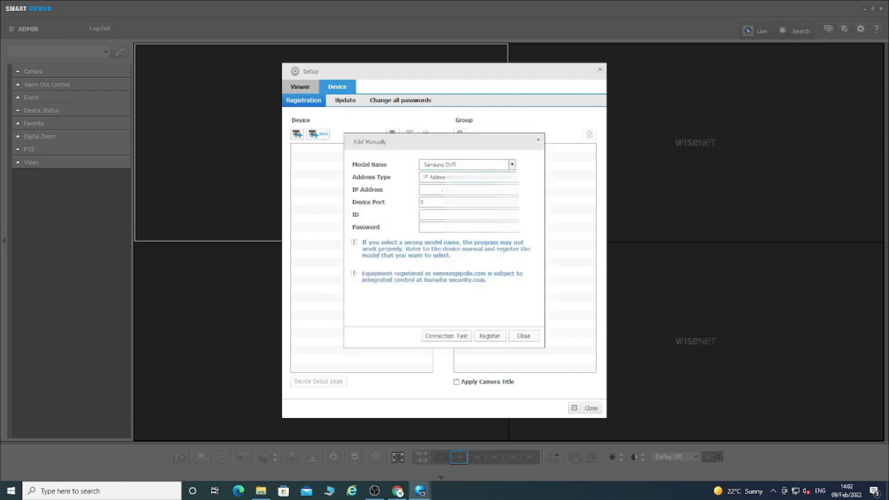
click(467, 177)
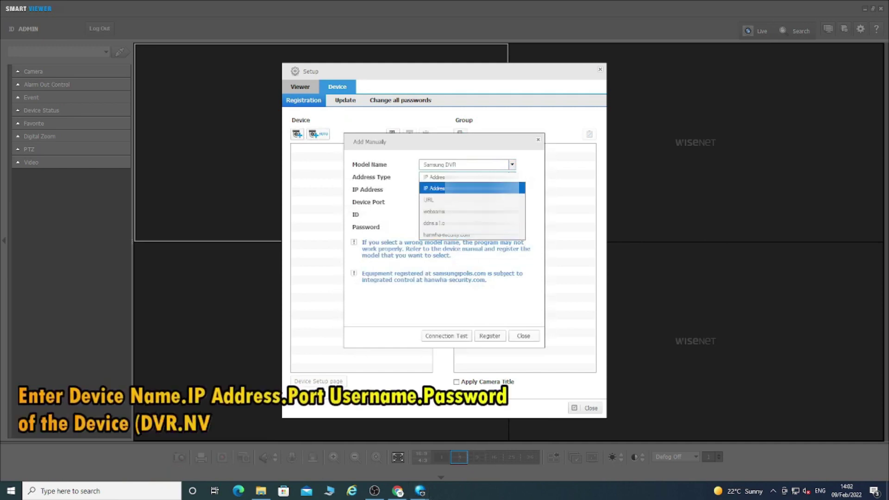
click(431, 188)
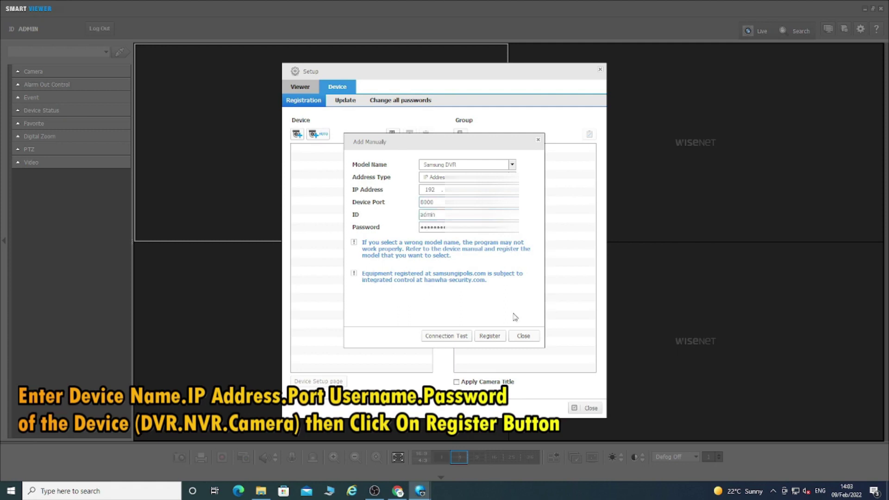
Register the manually entered Samsung DVR and close the manual device entry dialog.
click(494, 335)
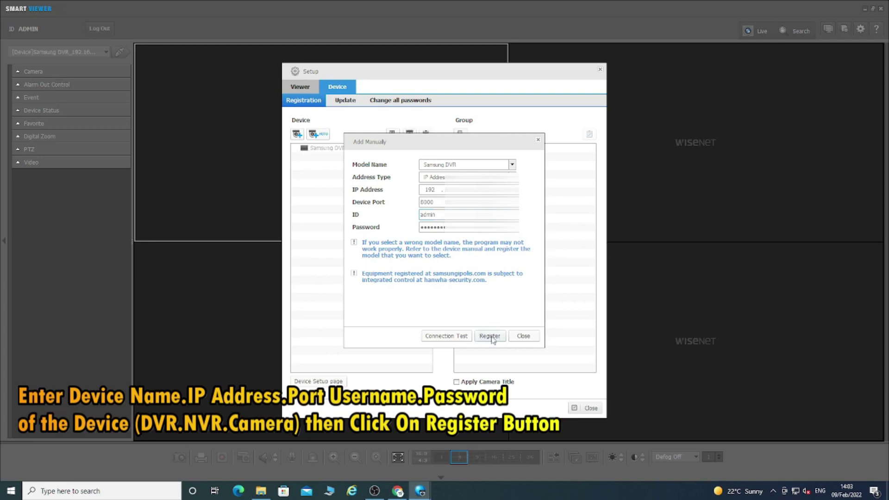
click(492, 337)
click(448, 286)
click(522, 335)
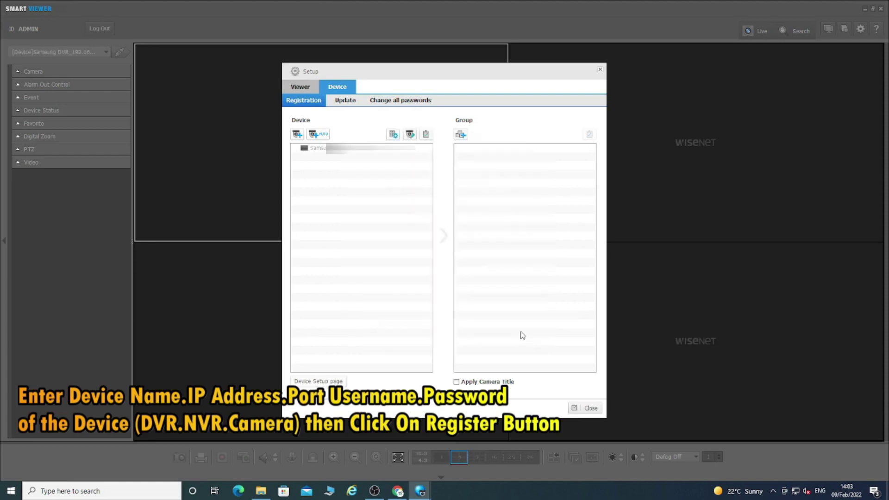
Select the registered Samsung DVR and create a device group on the registration page.
click(400, 148)
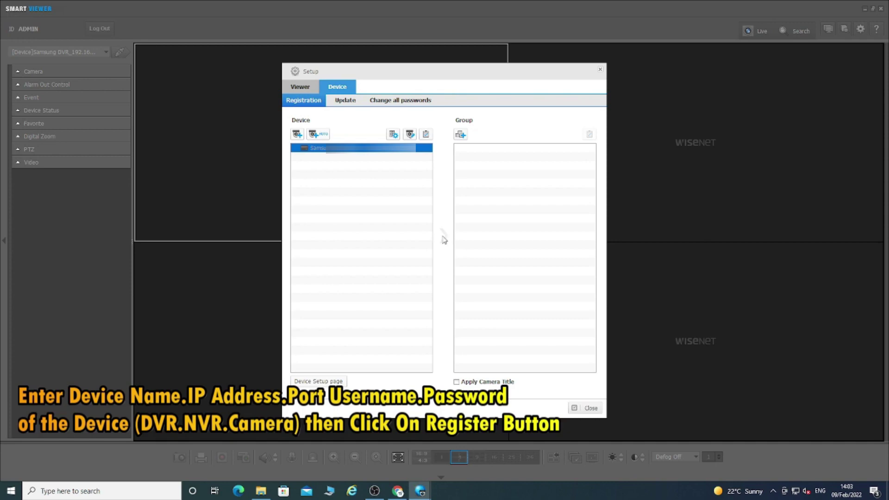
click(461, 135)
click(468, 149)
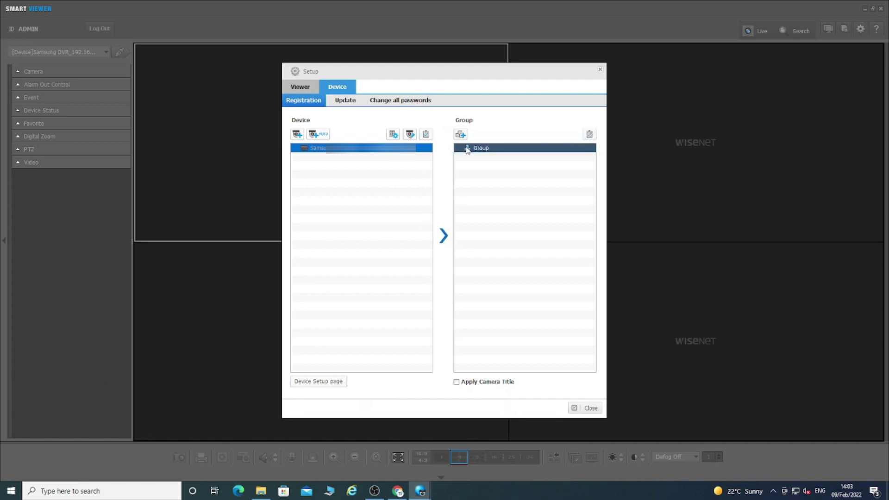
click(467, 149)
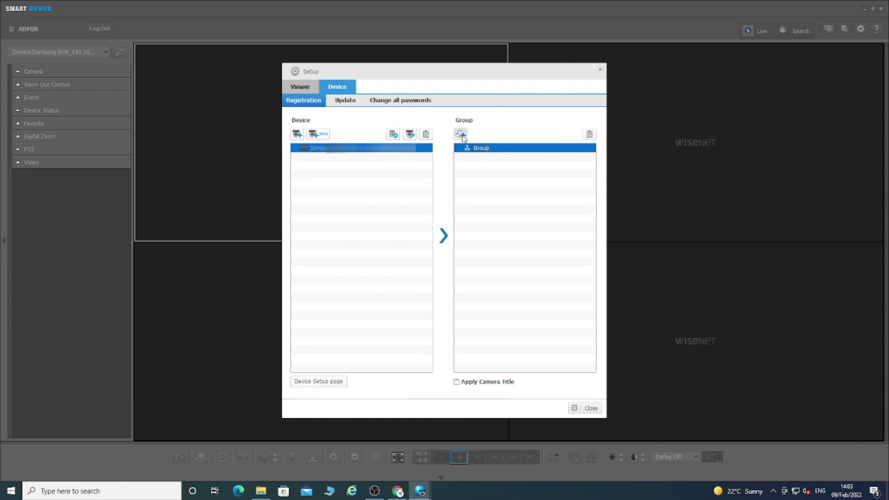
Create a second device group, add the Samsung DVR to it and close the setup.
click(461, 134)
click(472, 156)
click(444, 236)
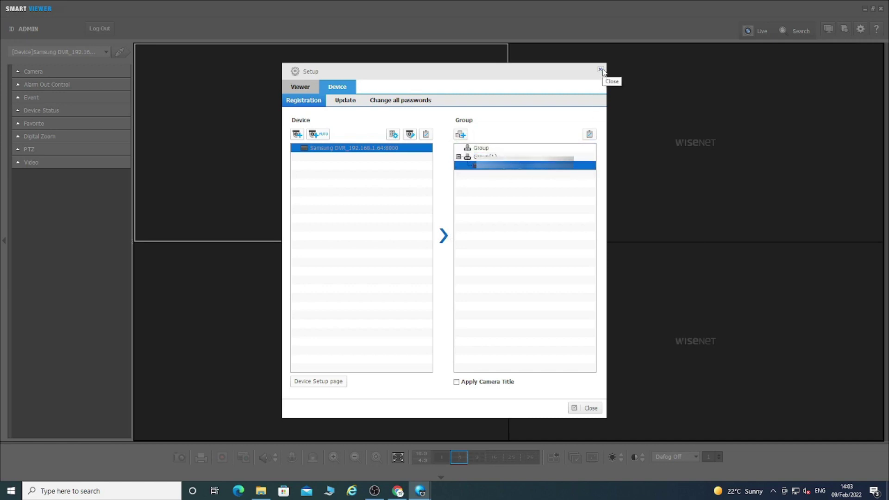
click(600, 70)
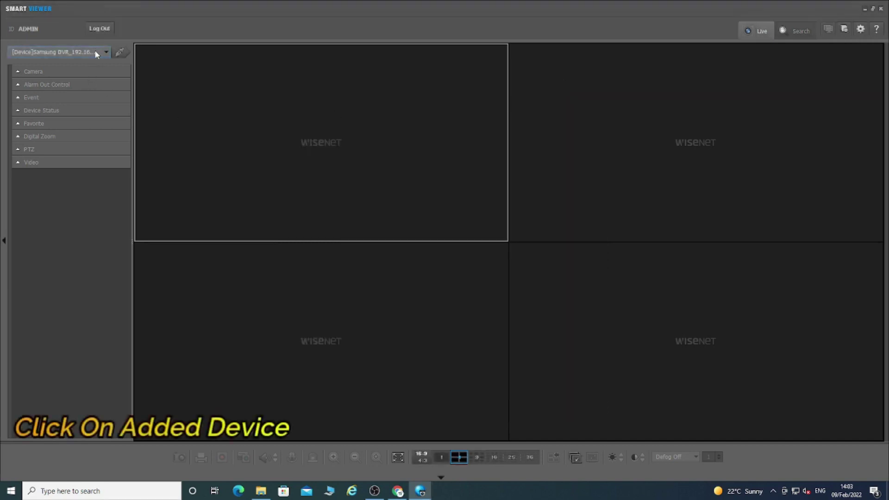
Choose the Samsung DVR as the device for live view and connect to it to show its camera video.
click(106, 52)
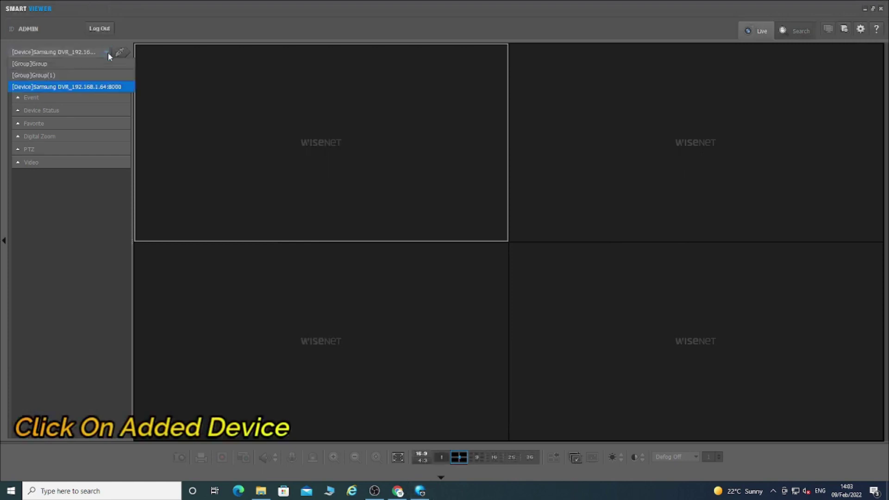
click(87, 89)
double_click(368, 150)
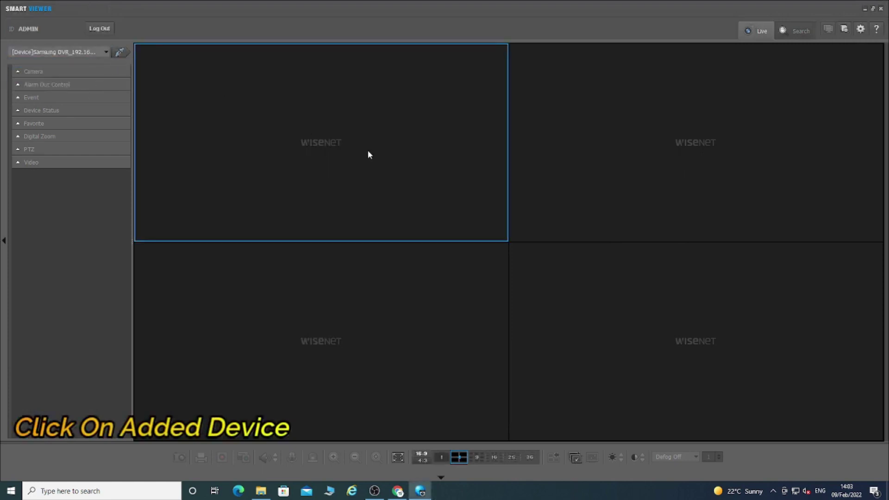
click(121, 54)
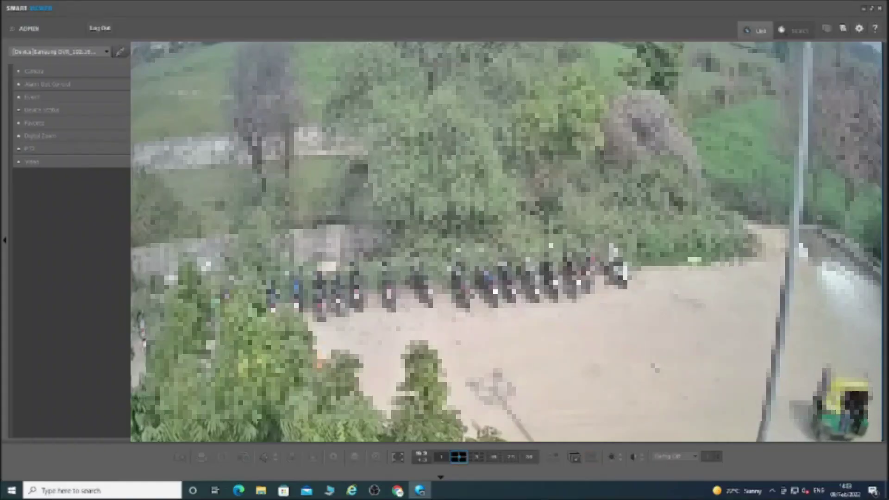